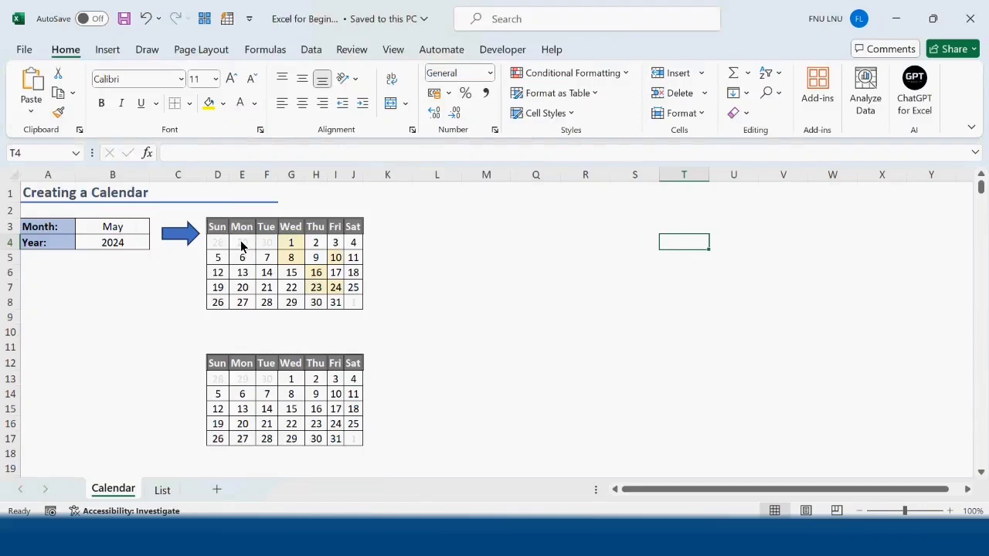
# - Set the calendar's month in cell B3 to January
pyautogui.click(142, 225)
pyautogui.click(156, 227)
pyautogui.click(126, 242)
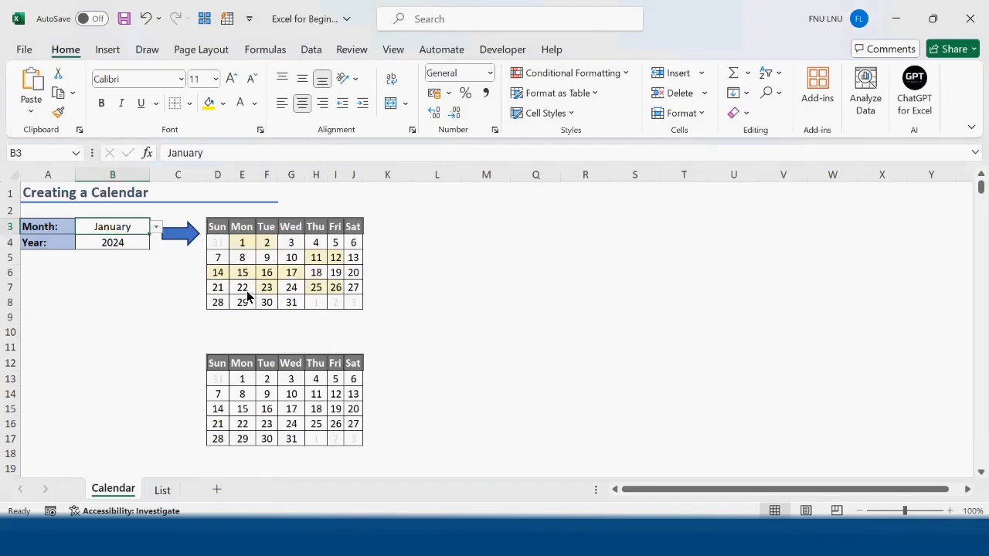
# - Review the dates and holiday names on the List sheet and return to the Calendar sheet
pyautogui.click(162, 489)
pyautogui.click(403, 267)
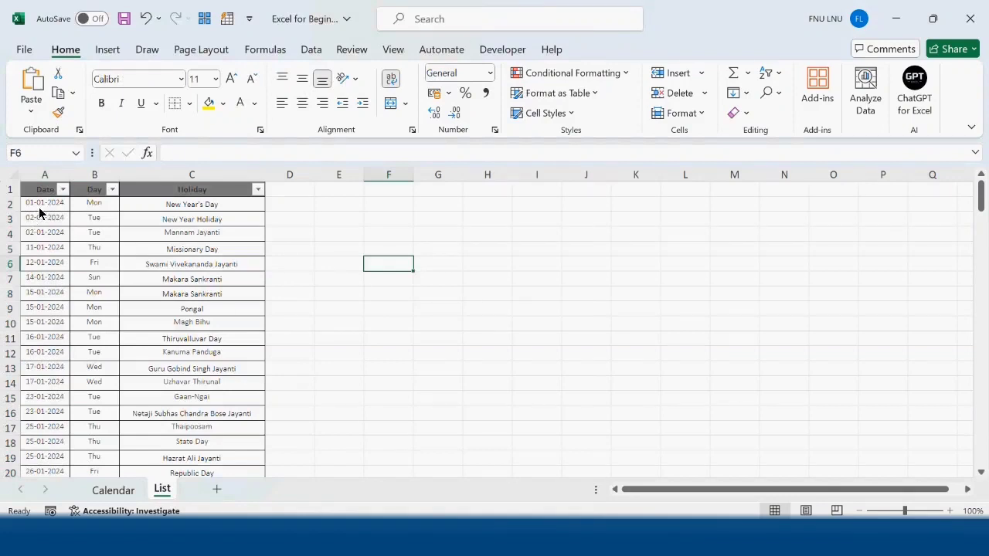
pyautogui.moveTo(39, 205); pyautogui.dragTo(34, 357)
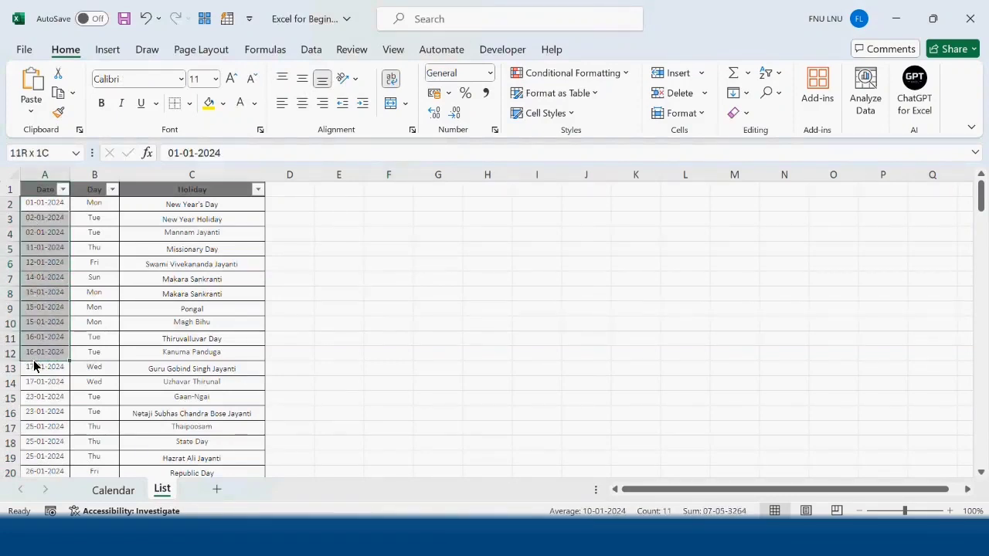
pyautogui.moveTo(205, 210); pyautogui.dragTo(181, 409)
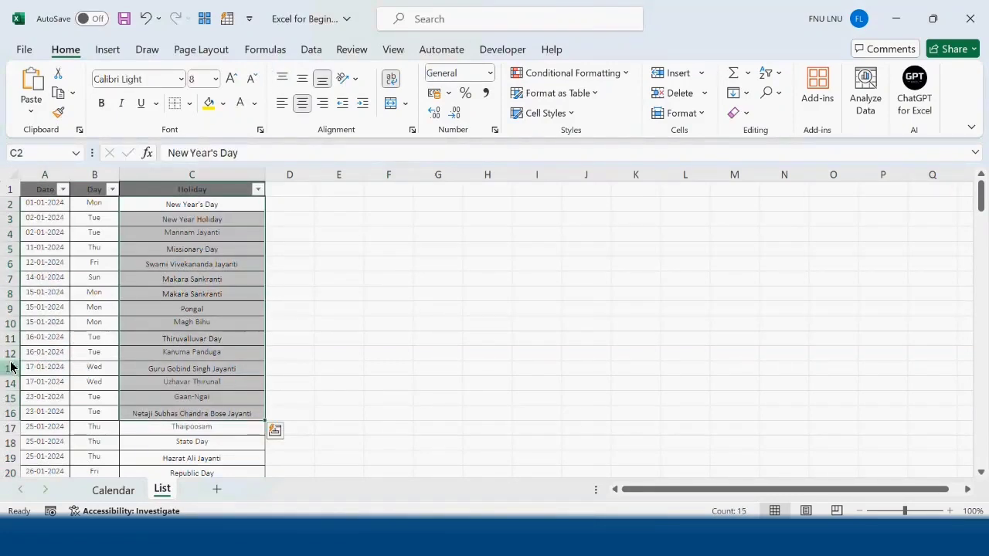
pyautogui.click(104, 493)
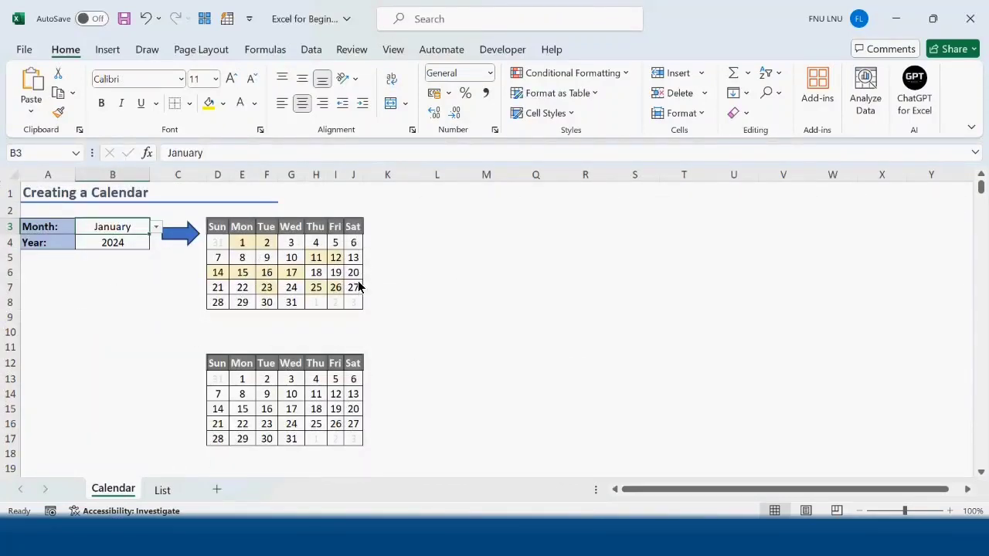
# - In cell L13, enter =MATCH(D13,List!$A:$A,0) to look up the first calendar date in the holiday list
pyautogui.click(445, 377)
pyautogui.write('=m')
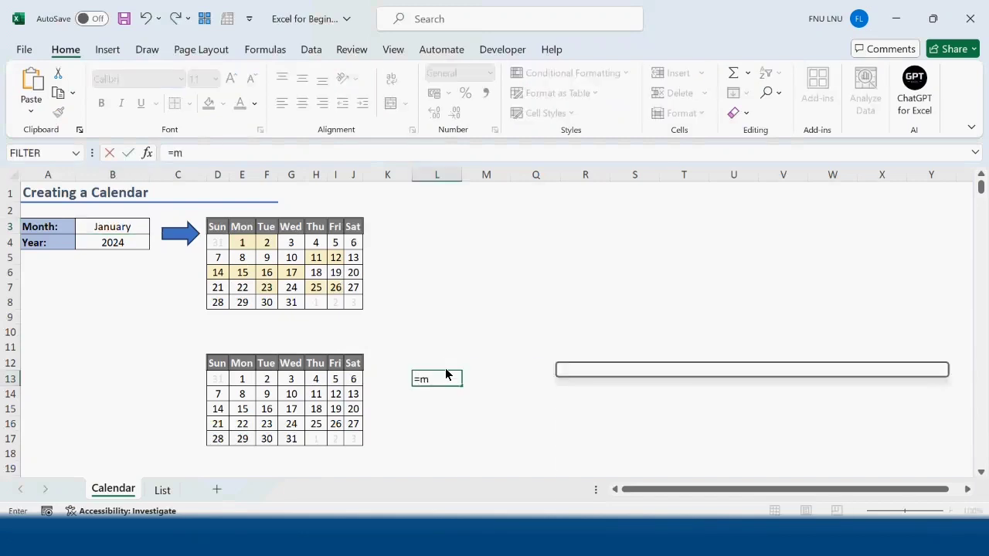
pyautogui.doubleClick(490, 396)
pyautogui.click(218, 378)
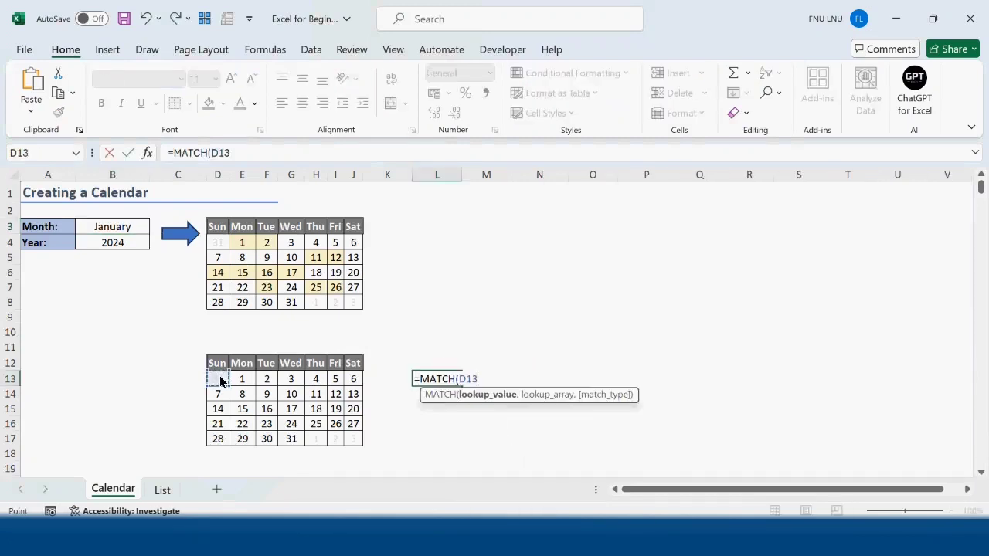
pyautogui.write(',')
pyautogui.click(164, 489)
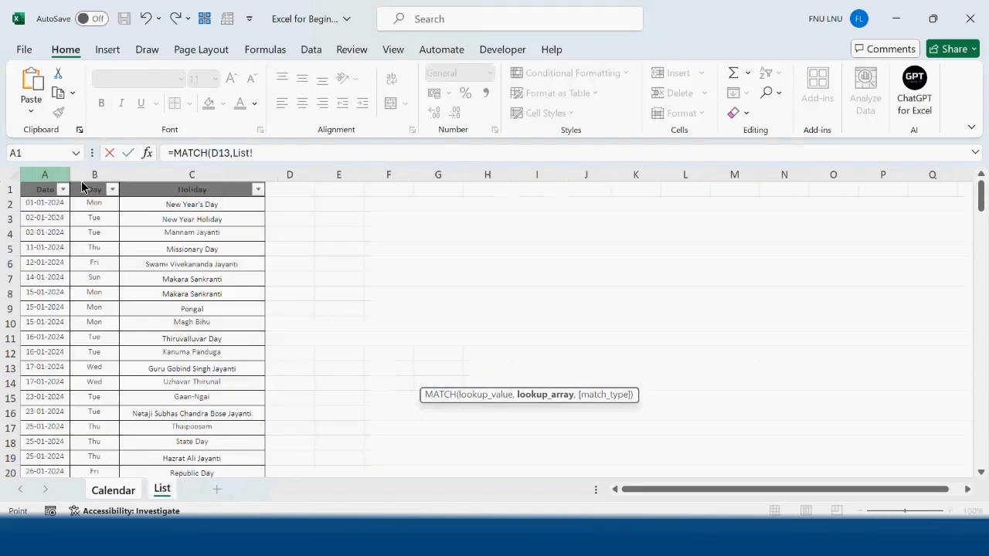
pyautogui.click(56, 178)
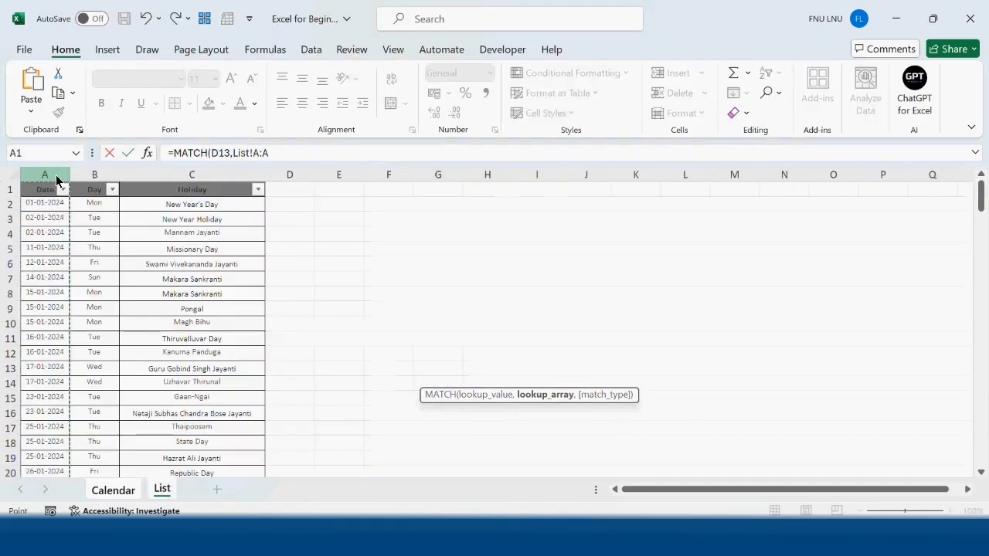
pyautogui.press('F4')
pyautogui.write(',0)')
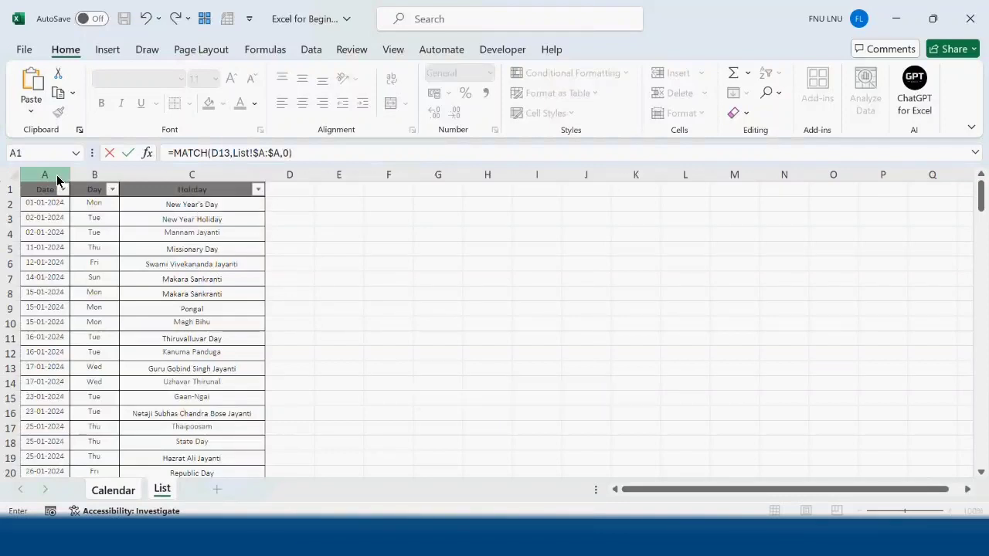
pyautogui.press('Return')
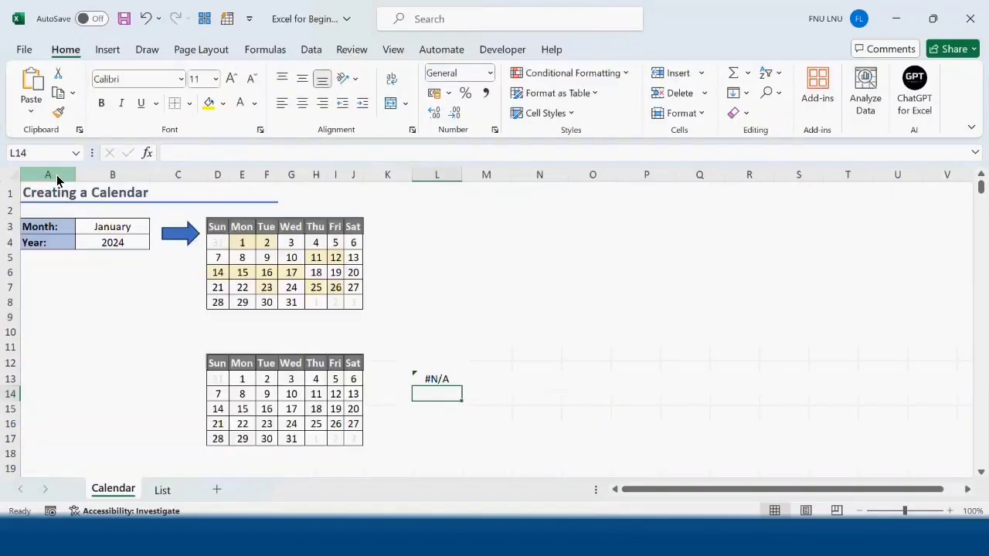
# - Fill the MATCH formula from L13 across L13:R17 and check the reference in the last cell
pyautogui.click(435, 382)
pyautogui.moveTo(461, 389); pyautogui.dragTo(770, 451)
pyautogui.doubleClick(767, 440)
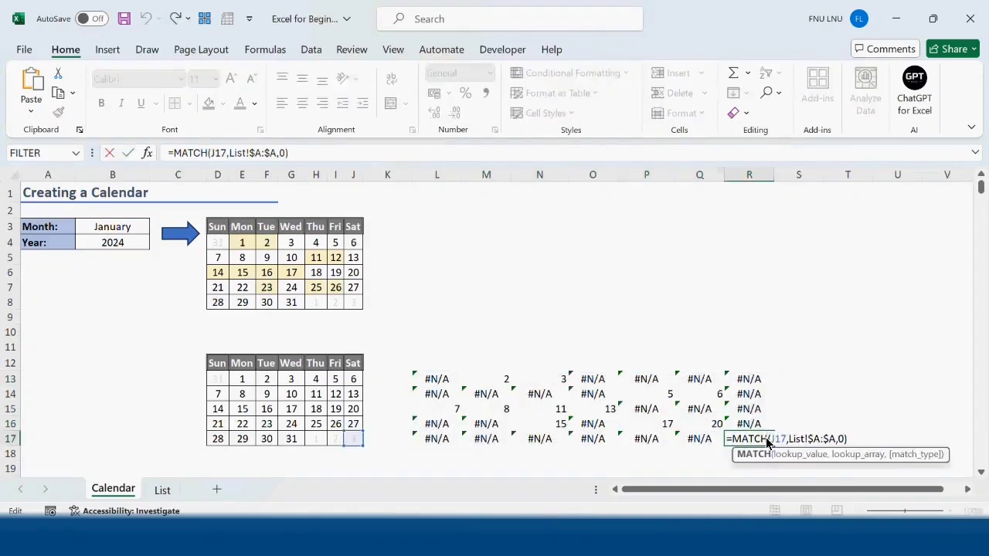
pyautogui.press('Tab')
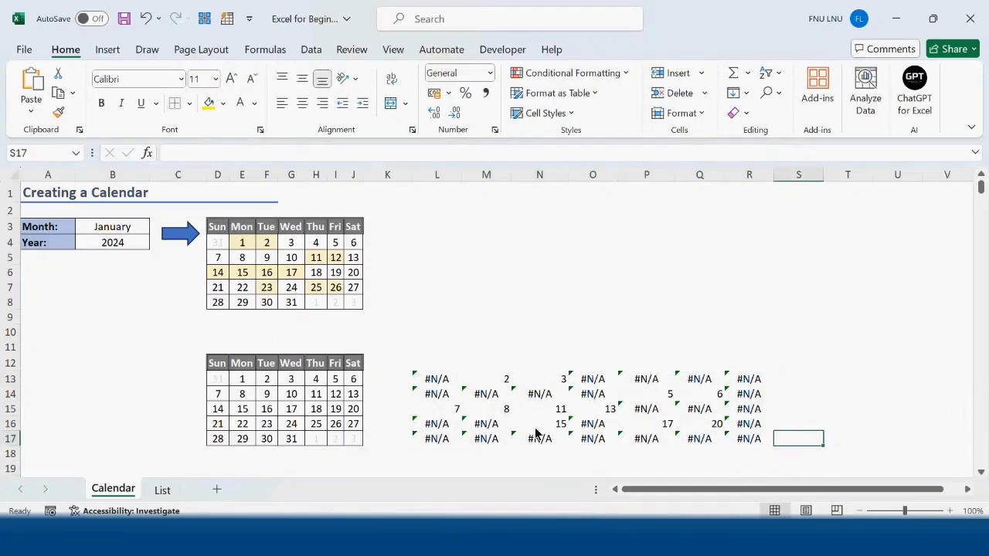
# - Compare the match result in M13 with the row positions of the dates on the List sheet
pyautogui.click(507, 381)
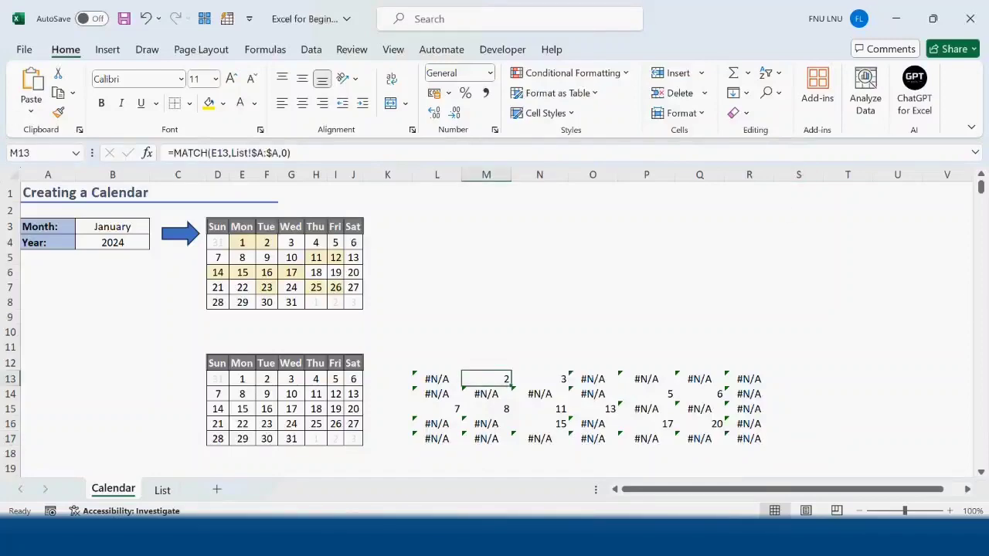
pyautogui.click(160, 489)
pyautogui.click(124, 489)
pyautogui.click(163, 489)
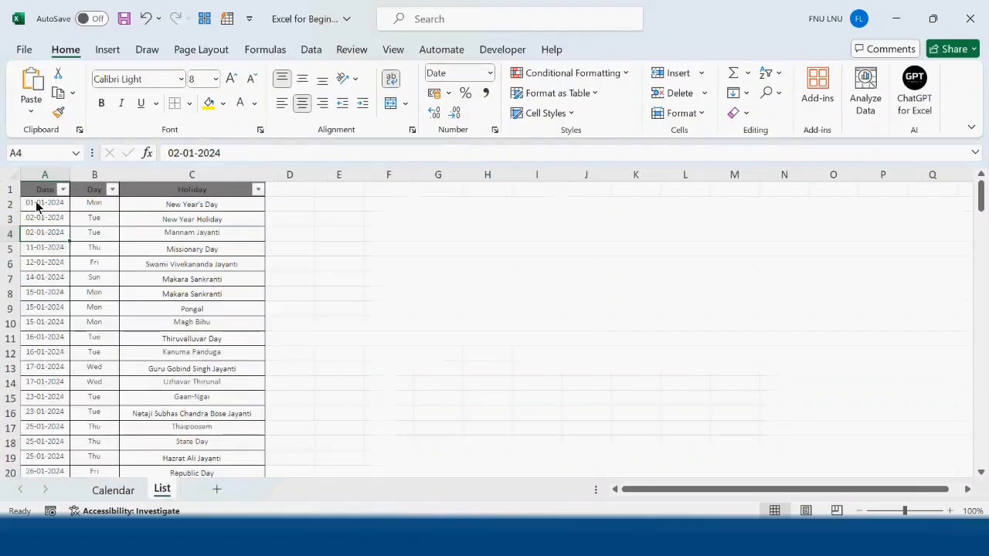
pyautogui.click(110, 493)
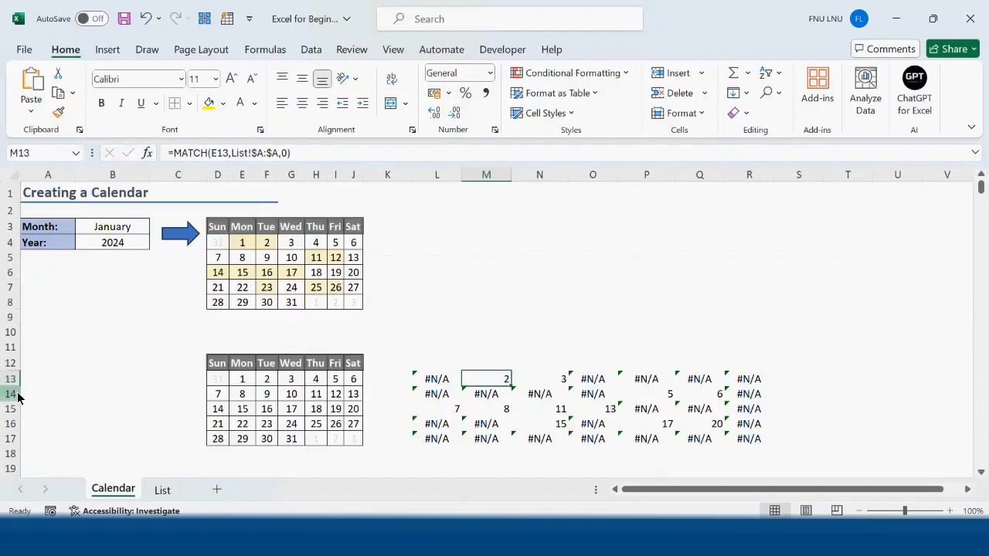
# - Wrap the formula in L13 in ISNUMBER so it reads =ISNUMBER(MATCH(D13,List!$A:$A,0))
pyautogui.click(434, 381)
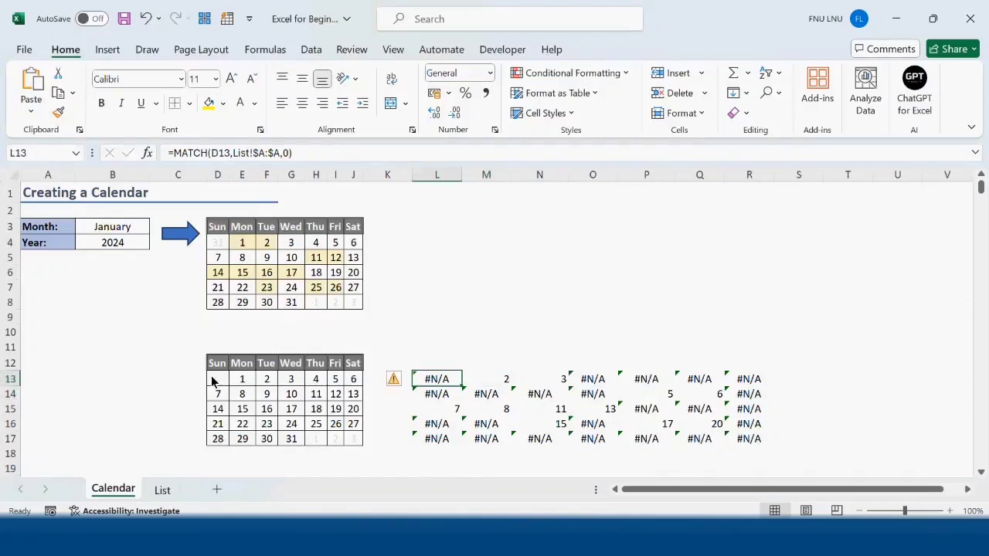
pyautogui.press('F2')
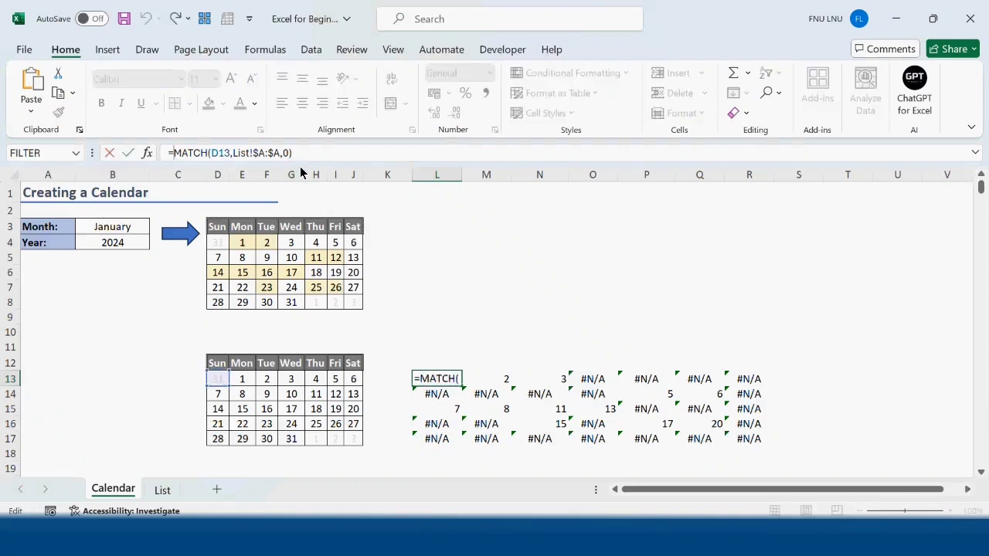
pyautogui.write('is')
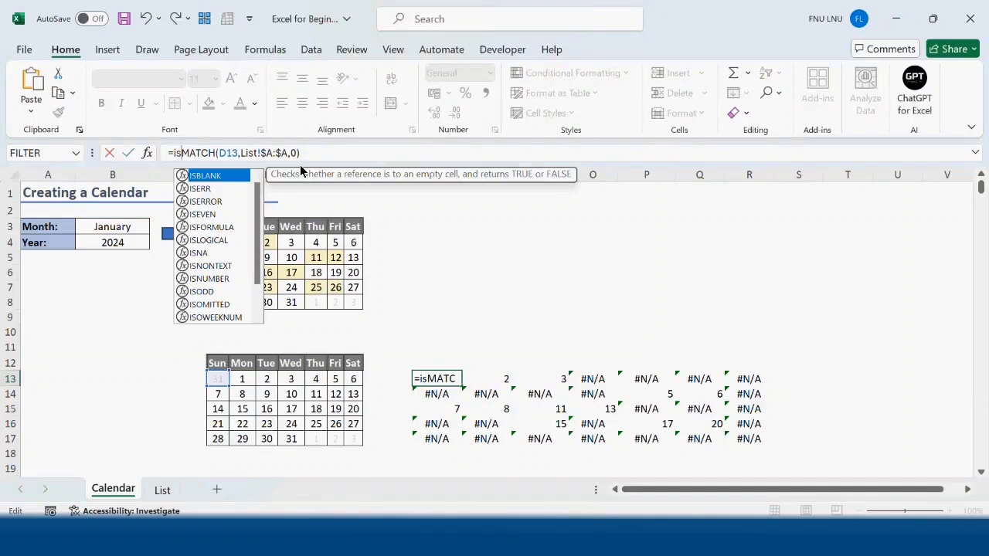
pyautogui.press('Down')
pyautogui.press('Down')
pyautogui.press('Down')
pyautogui.press('Down')
pyautogui.press('Down')
pyautogui.press('Down')
pyautogui.press('Down')
pyautogui.press('Down')
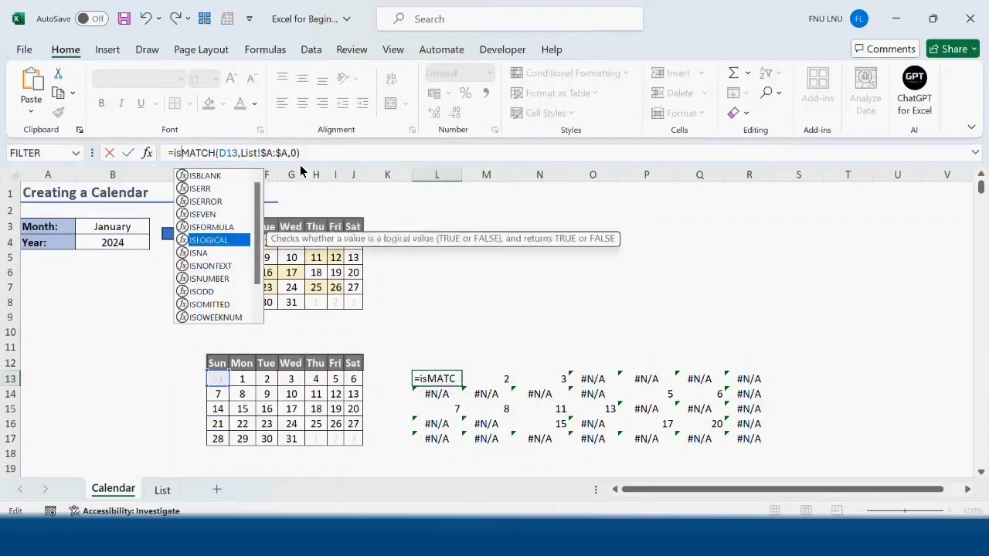
pyautogui.press('Tab')
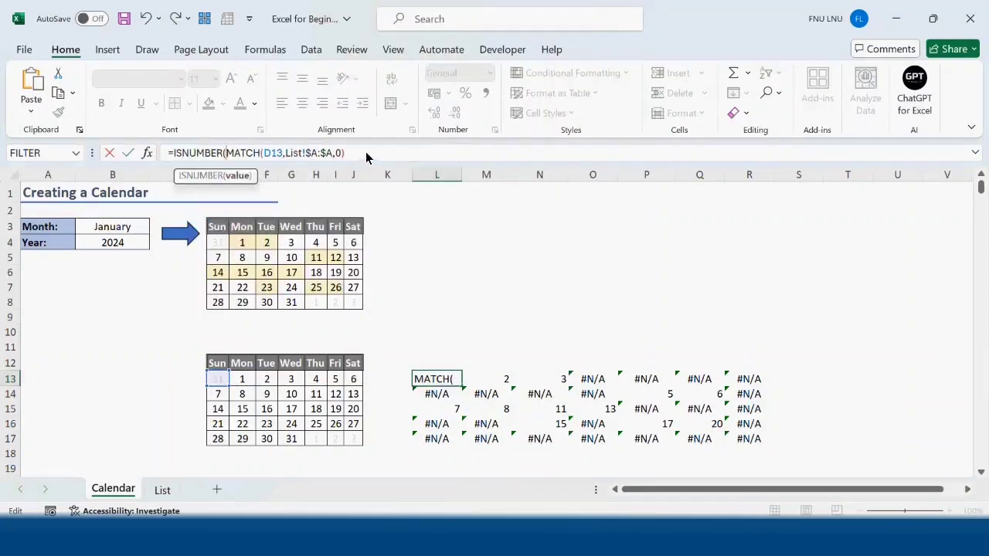
pyautogui.press('End')
pyautogui.write(')')
pyautogui.press('Return')
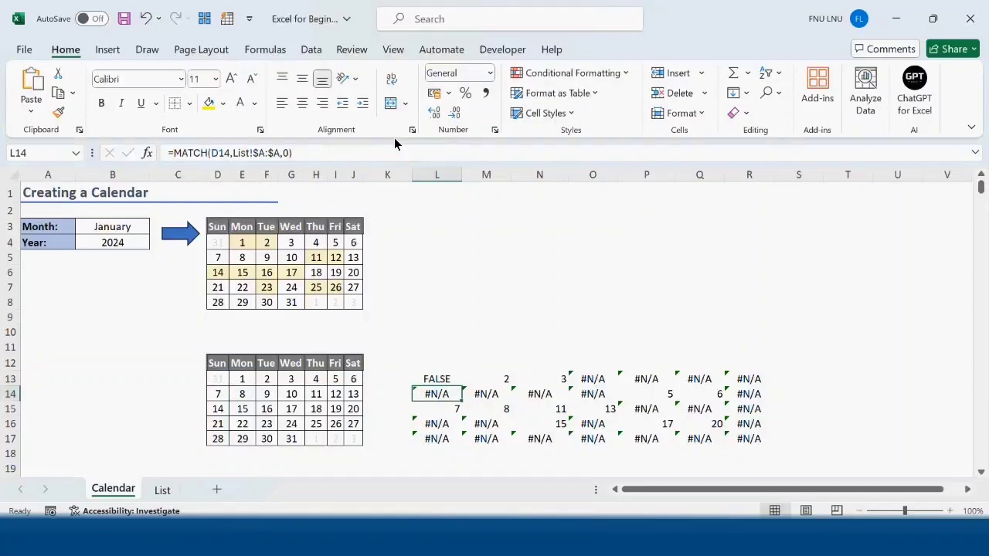
# - Fill the ISNUMBER formula across L13:R17 and copy the formula text from L13 without its equals sign
pyautogui.click(456, 381)
pyautogui.moveTo(461, 385); pyautogui.dragTo(769, 444)
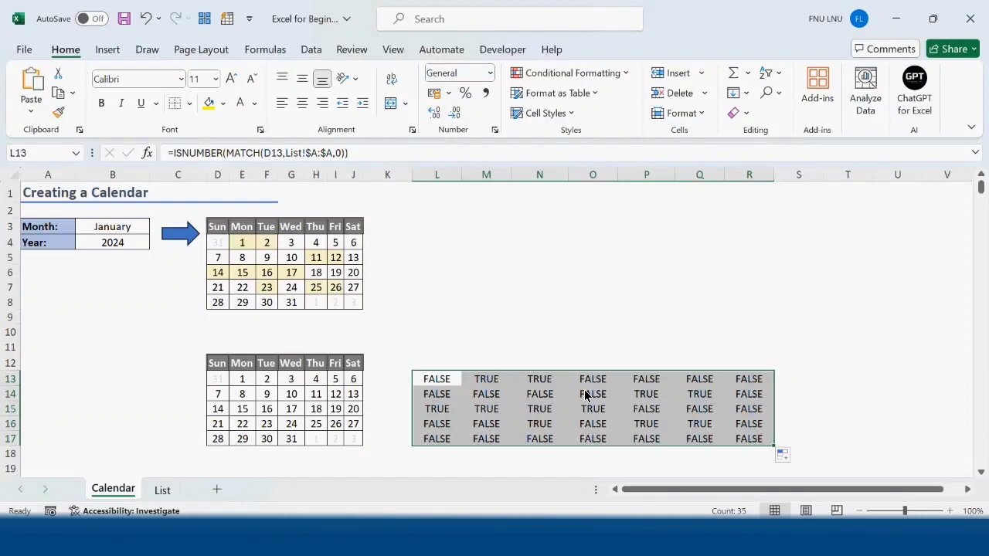
pyautogui.click(437, 382)
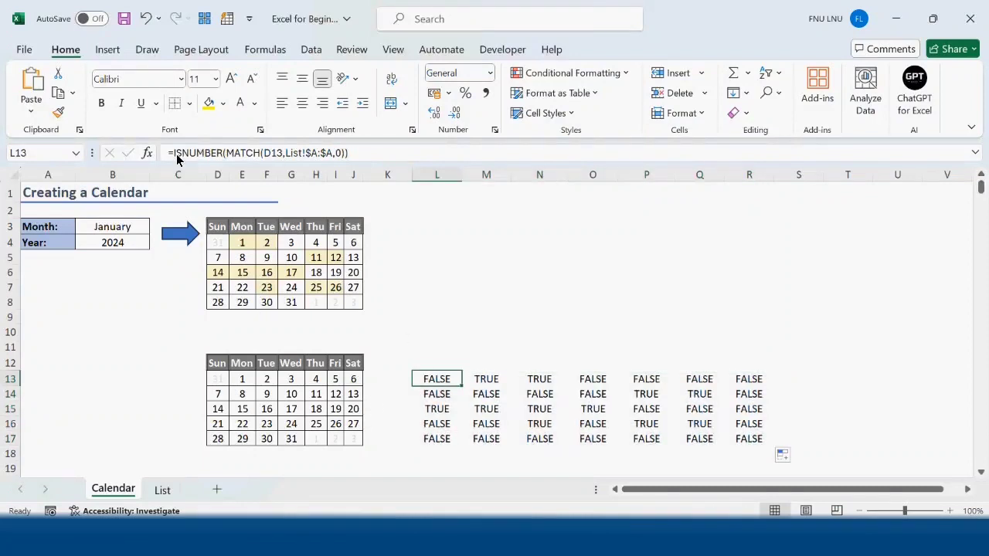
pyautogui.moveTo(176, 153); pyautogui.dragTo(412, 169)
pyautogui.hotkey('ctrl', 'c')
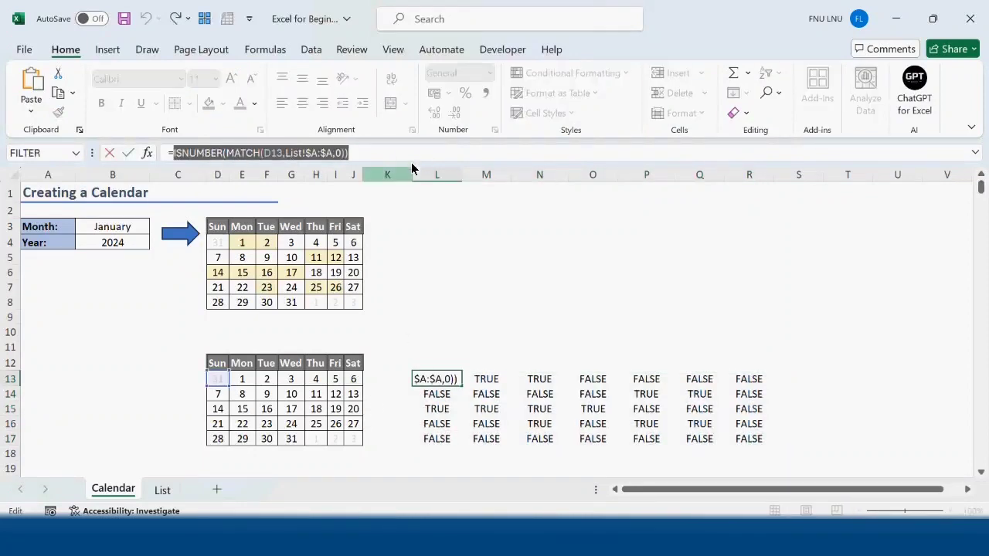
pyautogui.press('Tab')
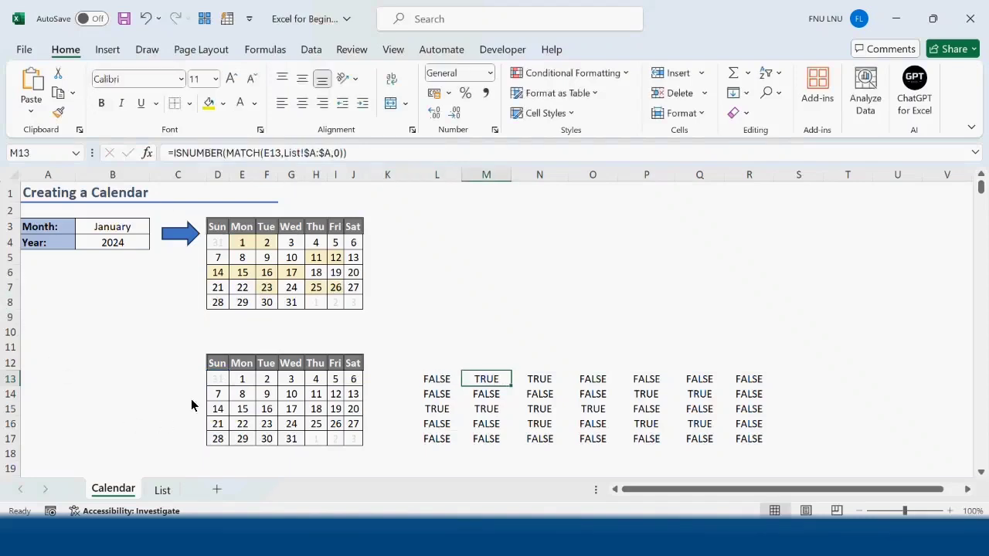
# - Create a formula-based conditional formatting rule for D13:J17 using =ISNUMBER(MATCH(D13,List!$A:$A,0))
pyautogui.moveTo(217, 380); pyautogui.dragTo(353, 440)
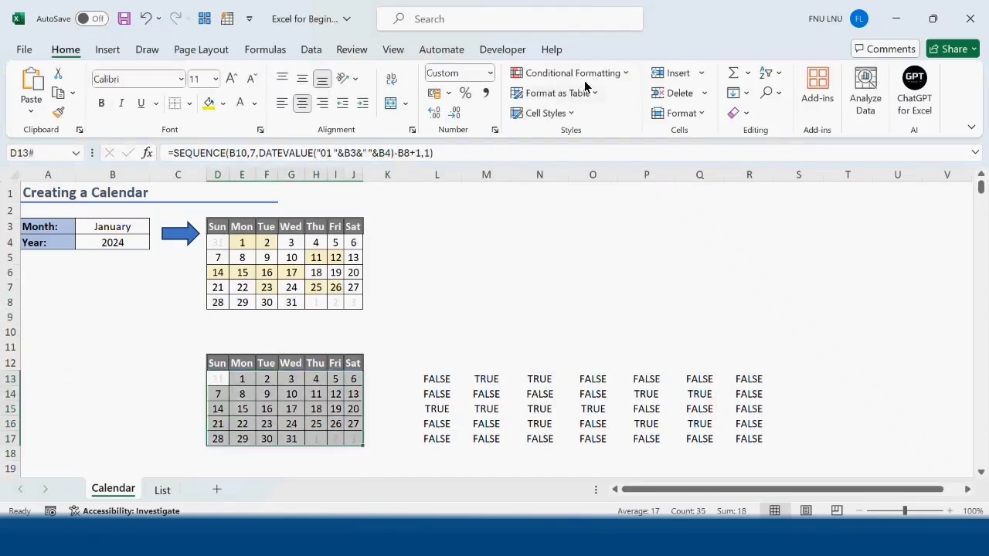
pyautogui.click(620, 74)
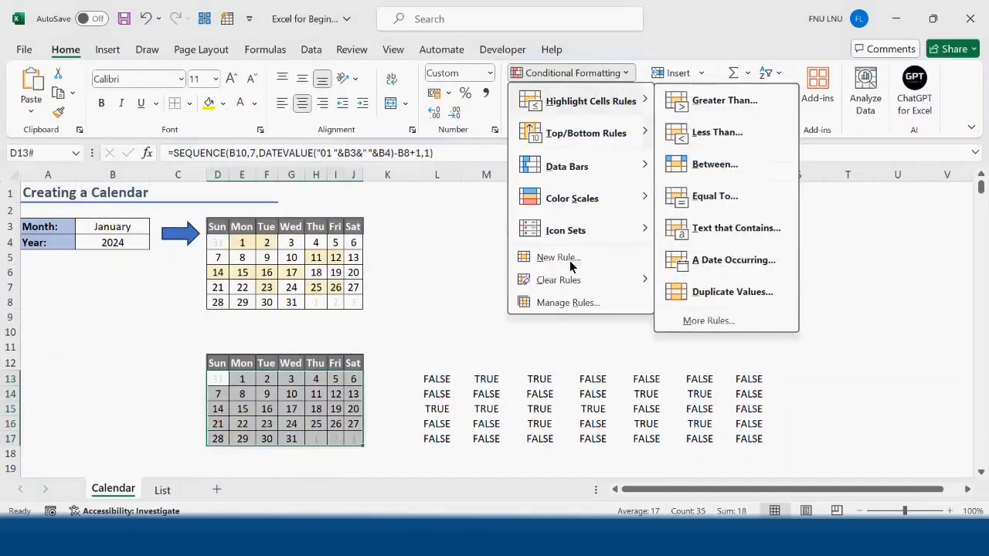
pyautogui.click(570, 259)
pyautogui.click(501, 139)
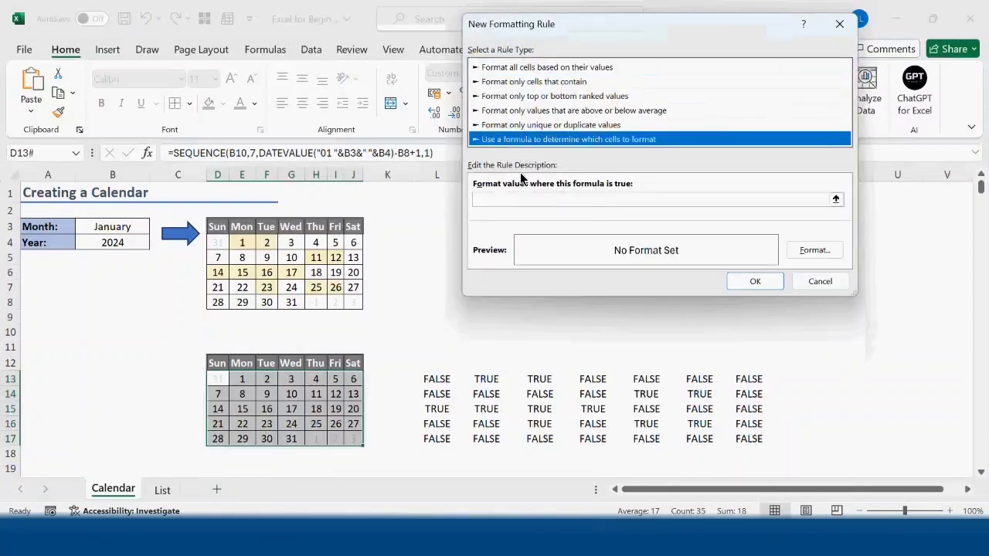
pyautogui.click(516, 198)
pyautogui.hotkey('ctrl', 'v')
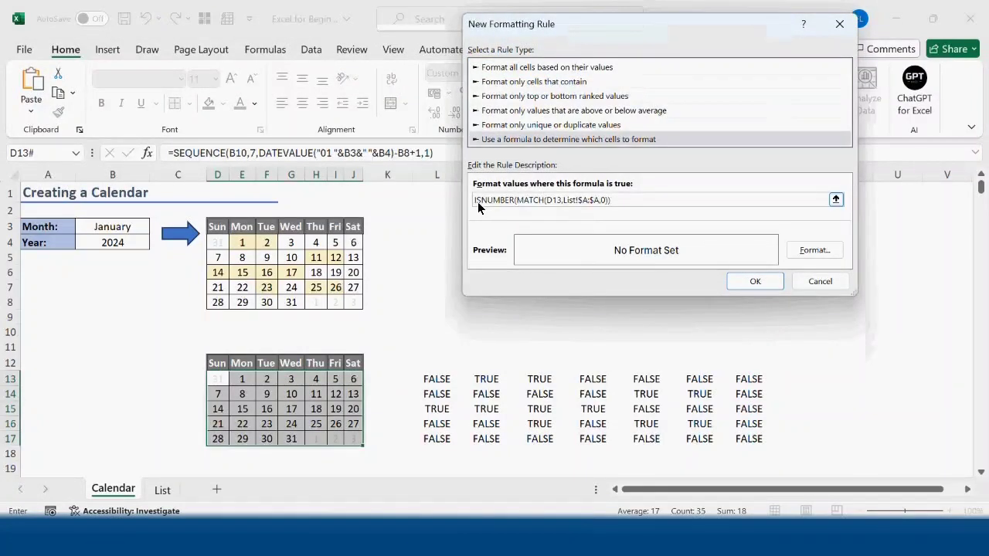
pyautogui.write('=')
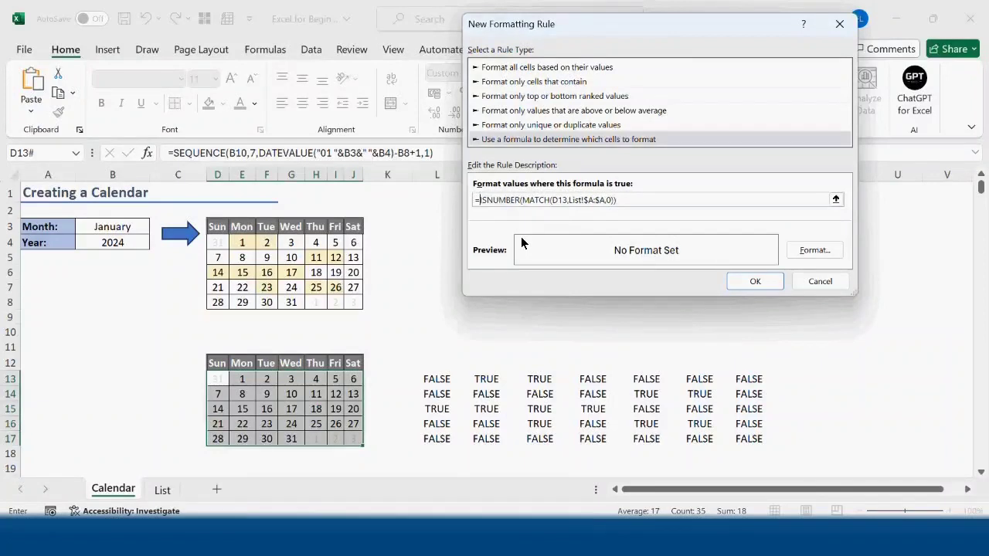
# - Give the new formatting rule a light gold background fill and apply it to the lower calendar
pyautogui.click(834, 253)
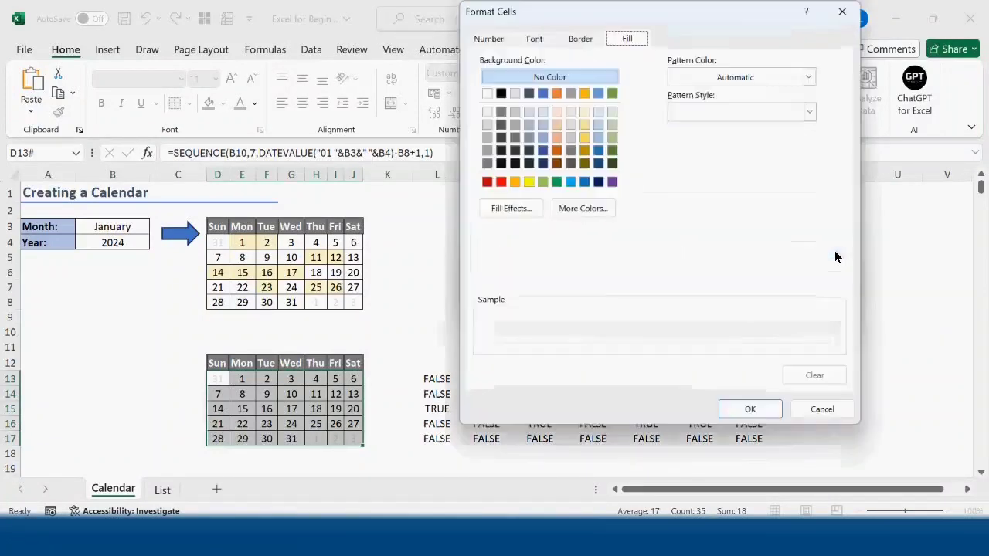
pyautogui.click(588, 110)
pyautogui.click(762, 410)
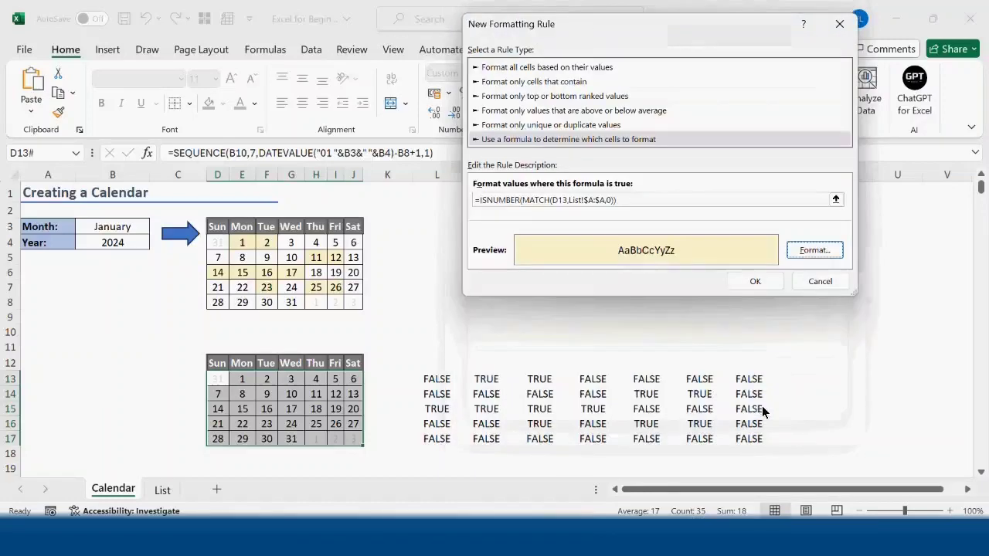
pyautogui.click(754, 281)
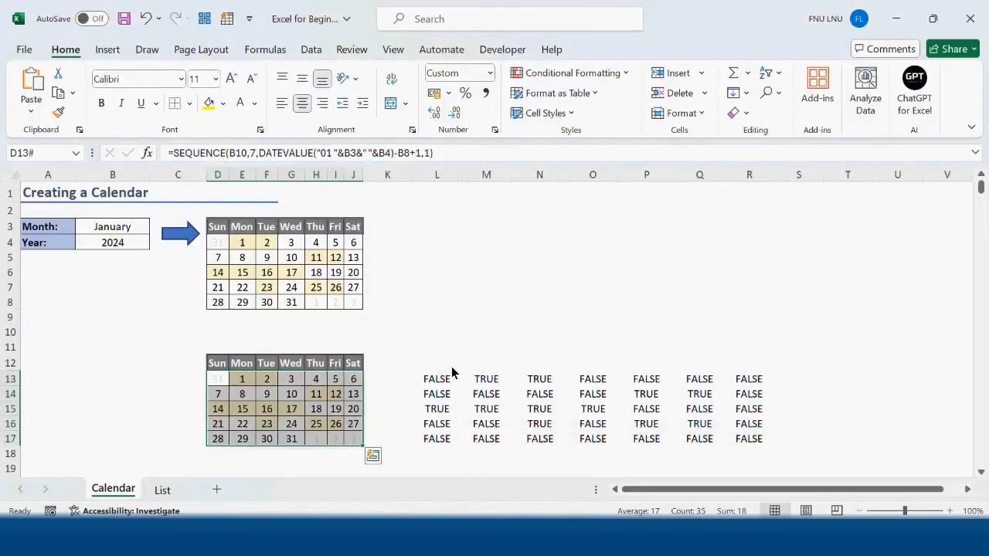
# - Delete the helper TRUE/FALSE formulas beside the lower calendar in L13:R17
pyautogui.moveTo(437, 363); pyautogui.dragTo(753, 459)
pyautogui.press('Delete')
pyautogui.click(541, 287)
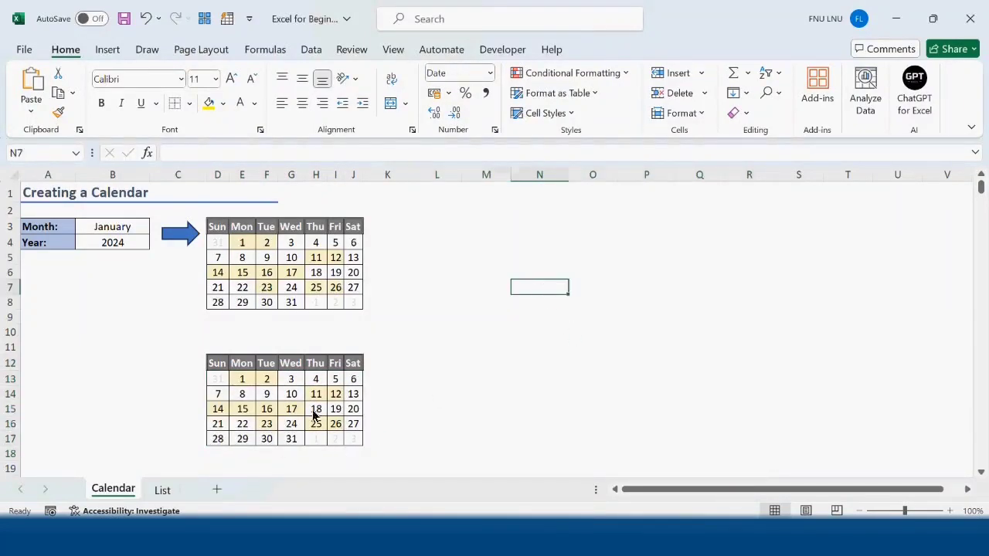
# - Move the first eleven holiday entries, A2:C12 on the List sheet, to the range starting at E2
pyautogui.click(162, 491)
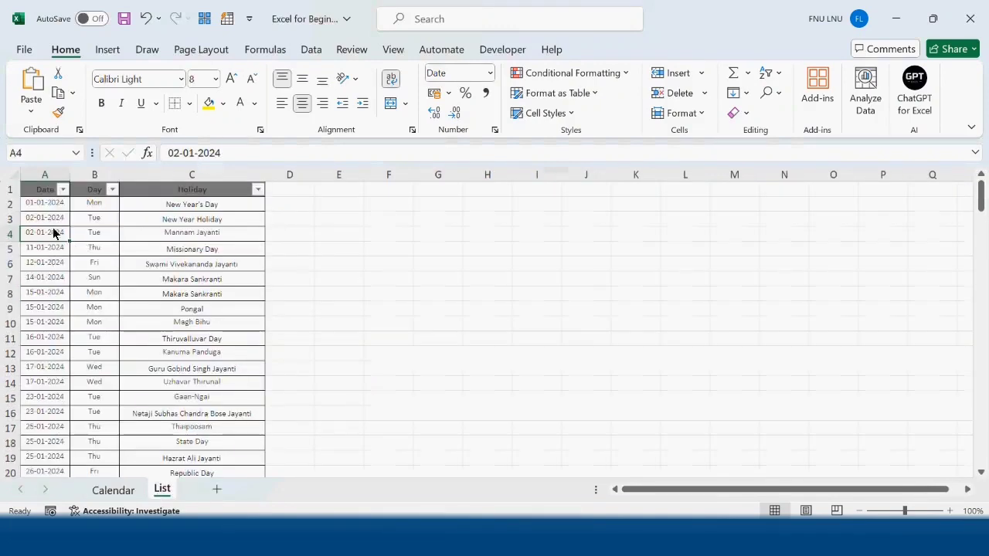
pyautogui.moveTo(44, 207); pyautogui.dragTo(221, 354)
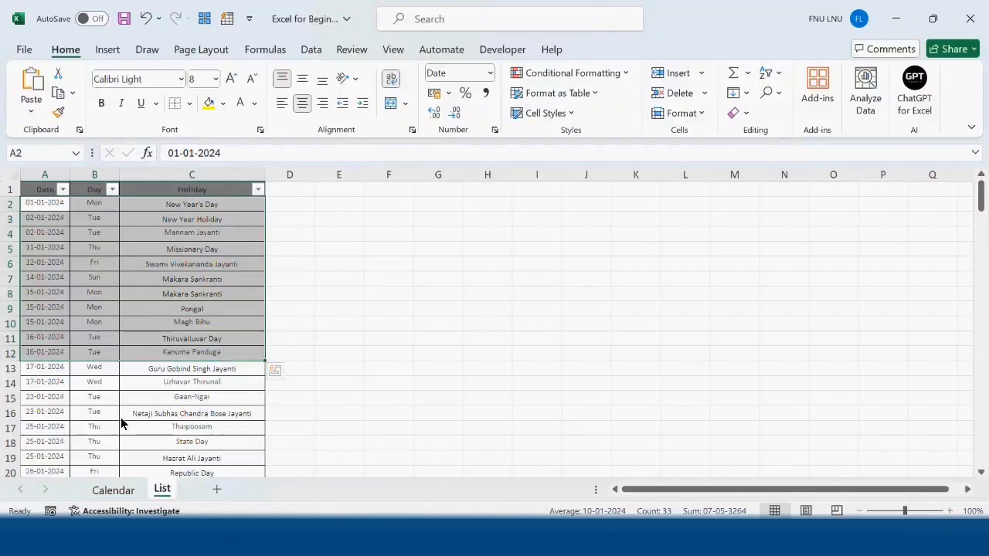
pyautogui.hotkey('ctrl', 'c')
pyautogui.click(323, 207)
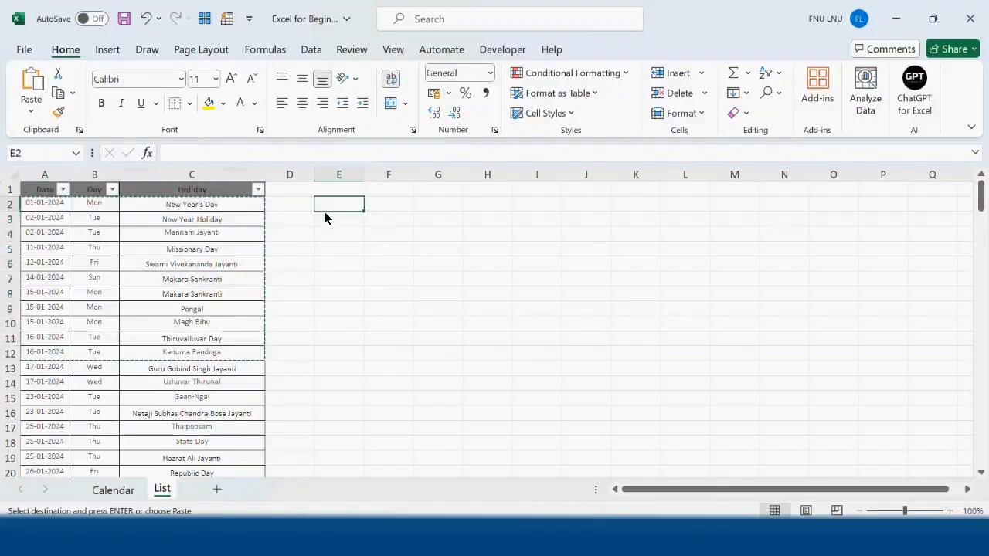
pyautogui.hotkey('ctrl', 'v')
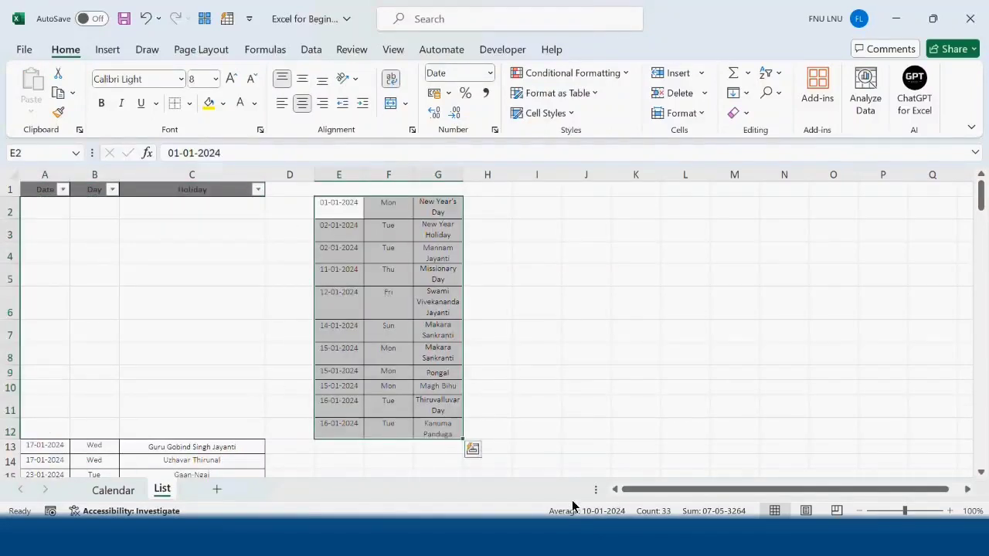
# - Replace all the holiday names in the moved entries, G2:G12, with the text Events
pyautogui.moveTo(452, 207); pyautogui.dragTo(449, 433)
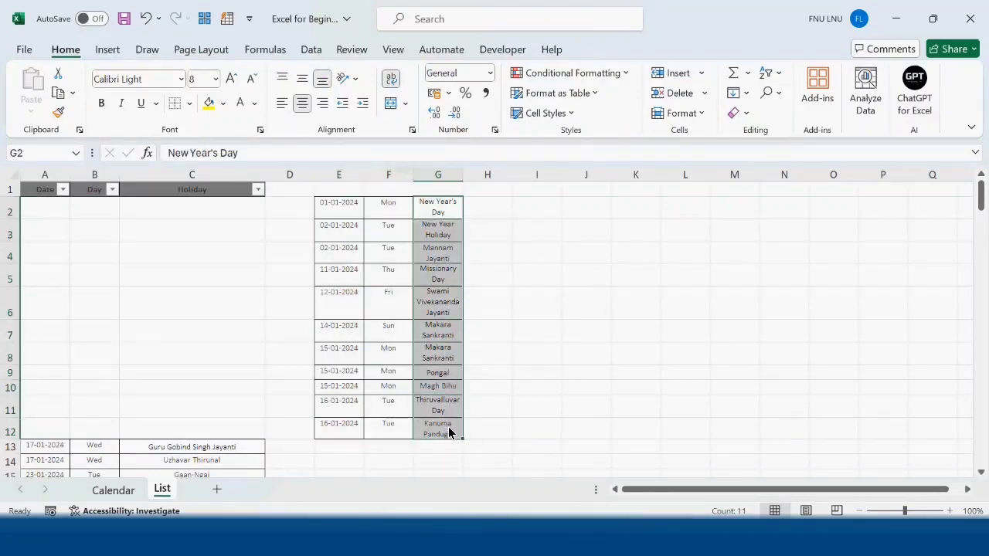
pyautogui.write('Event')
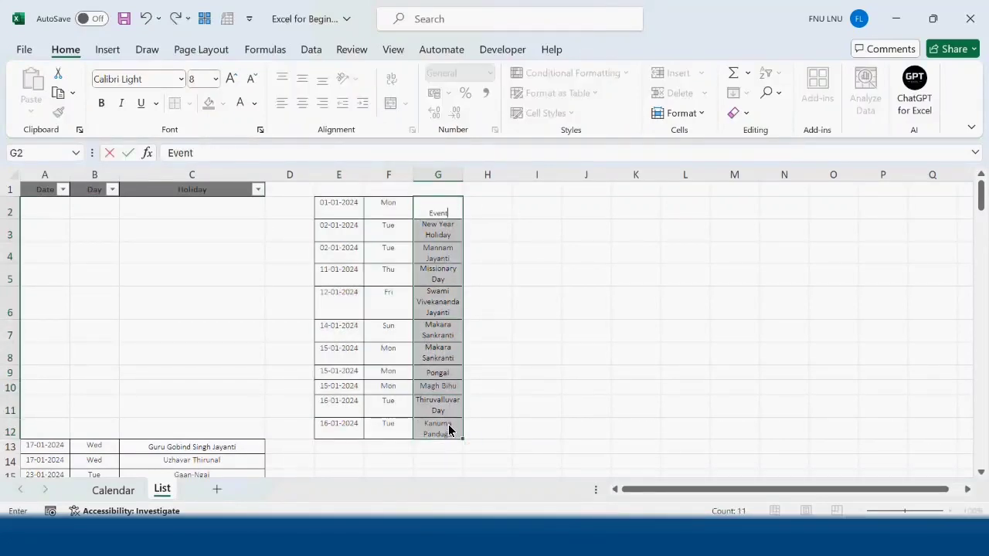
pyautogui.write('s')
pyautogui.hotkey('ctrl', 'Return')
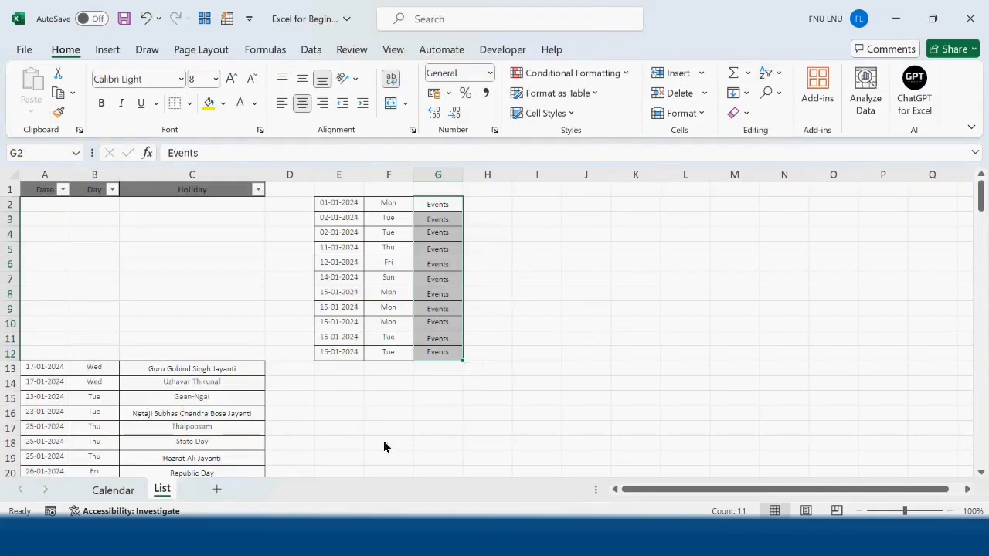
# - Start a new formula-based conditional formatting rule for the lower calendar, D13:J17, on the Calendar sheet
pyautogui.click(116, 490)
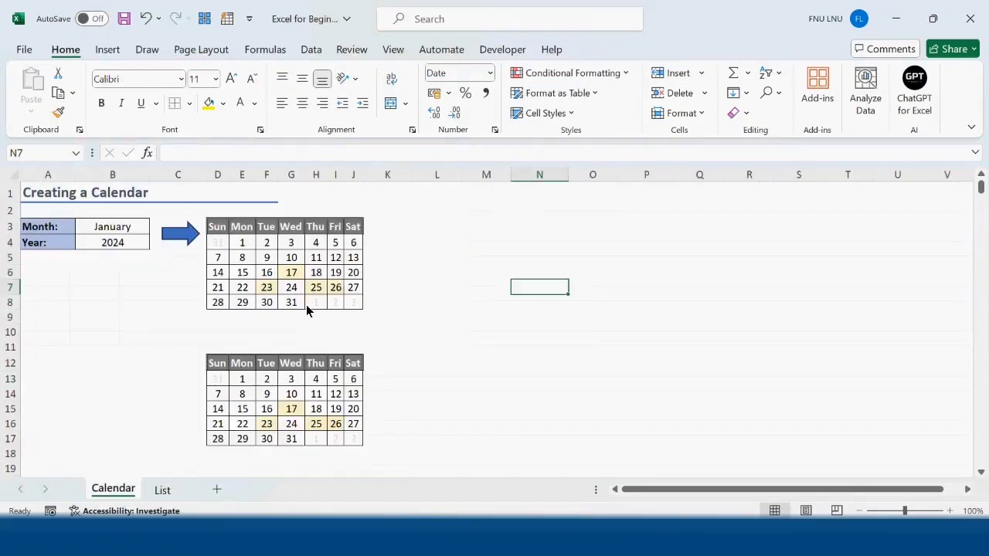
pyautogui.click(220, 383)
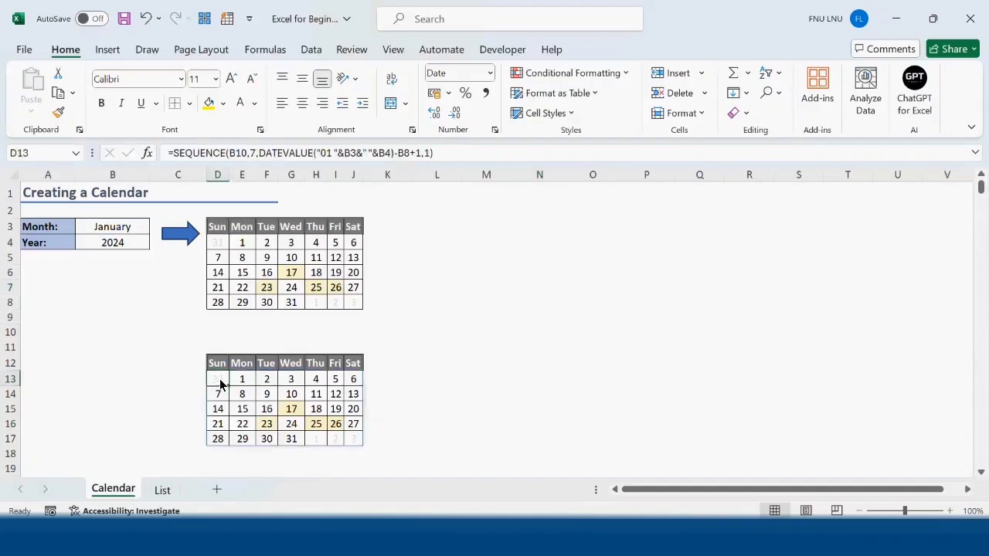
pyautogui.moveTo(221, 384); pyautogui.dragTo(349, 448)
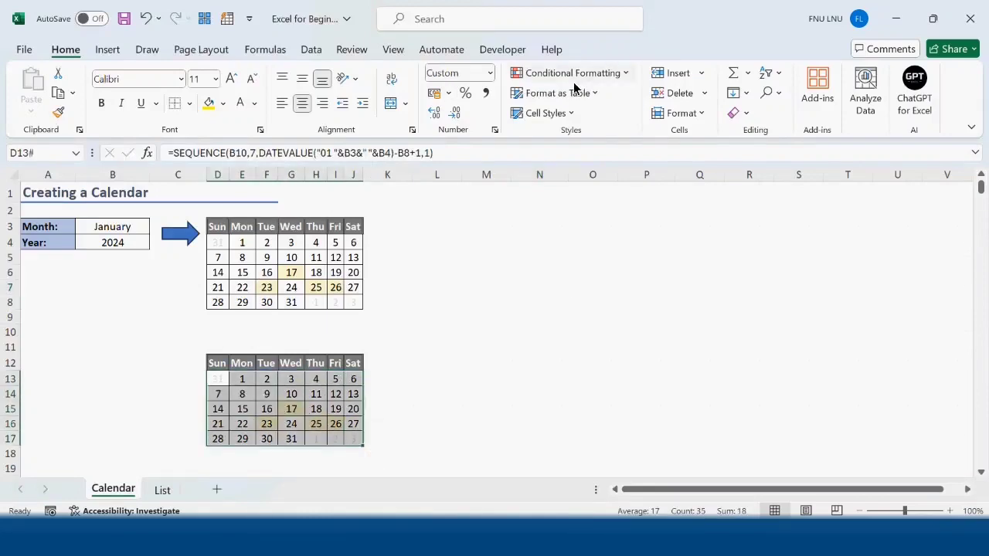
pyautogui.click(627, 74)
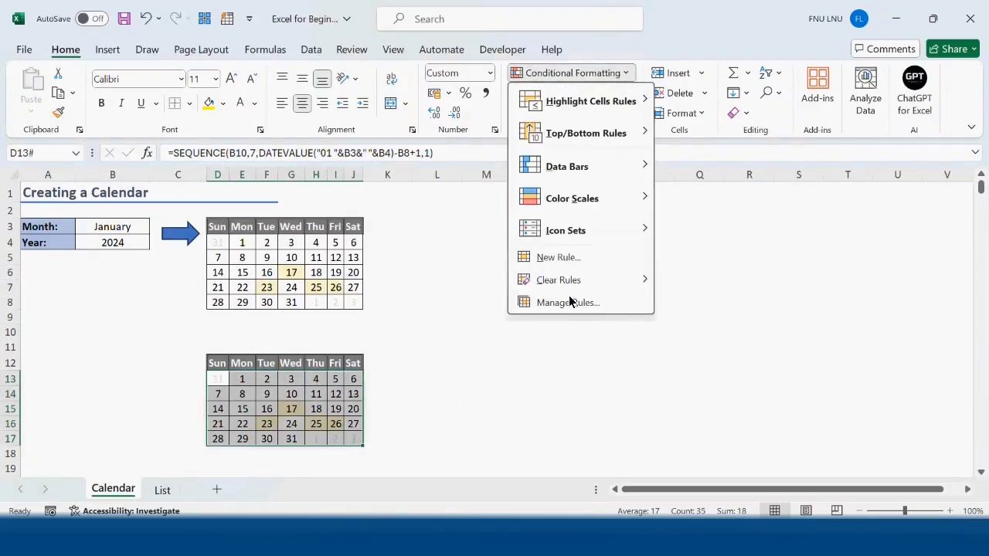
pyautogui.click(568, 261)
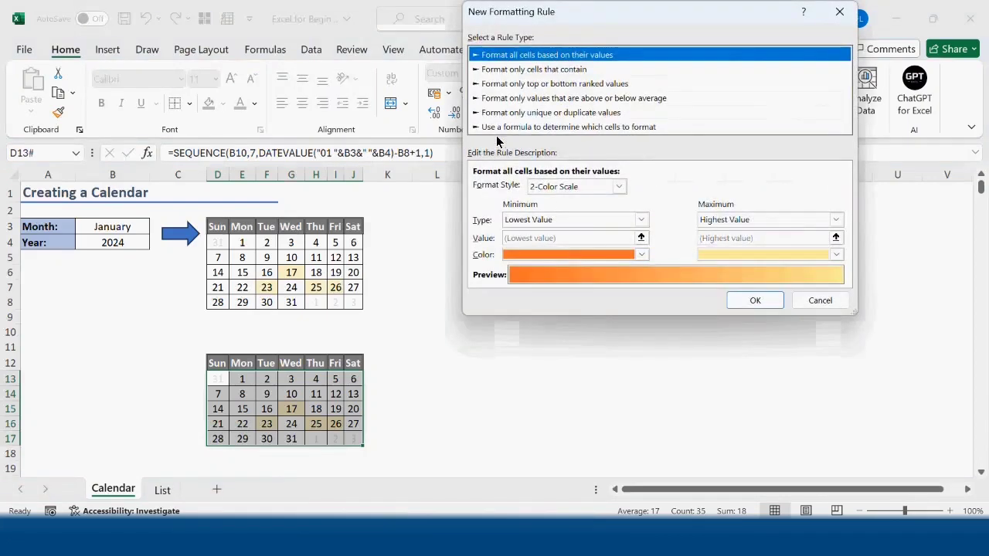
pyautogui.click(497, 128)
pyautogui.click(513, 186)
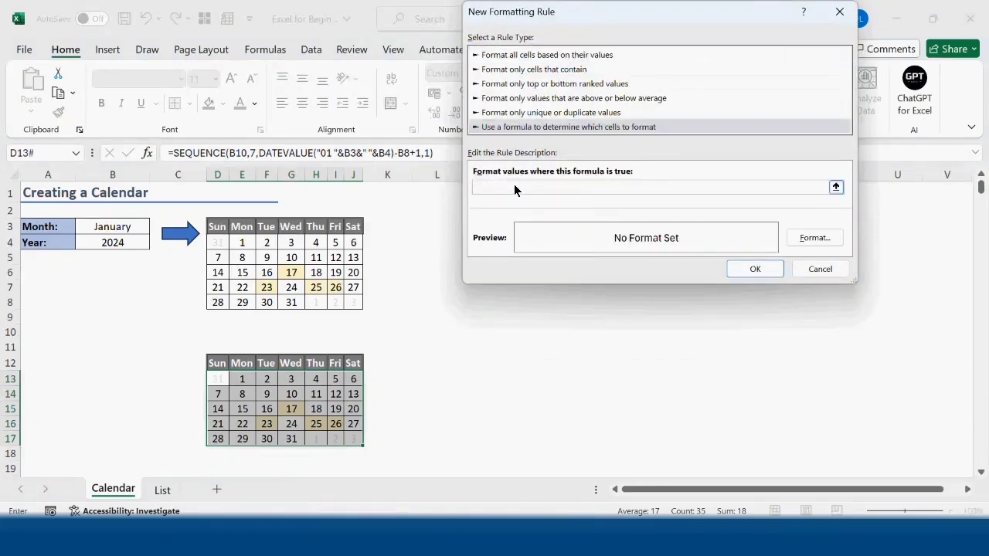
# - Set the rule's formula to =isnumber(match(d13,List!$E:$E,0)), referencing the event dates column on the List sheet
pyautogui.write('=isnumber(match(d13')
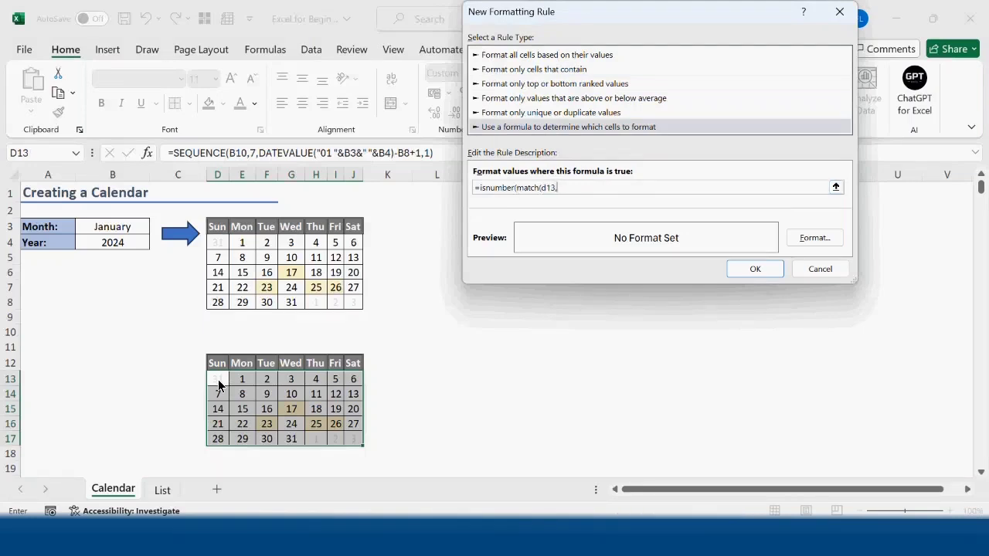
pyautogui.write(',')
pyautogui.click(162, 490)
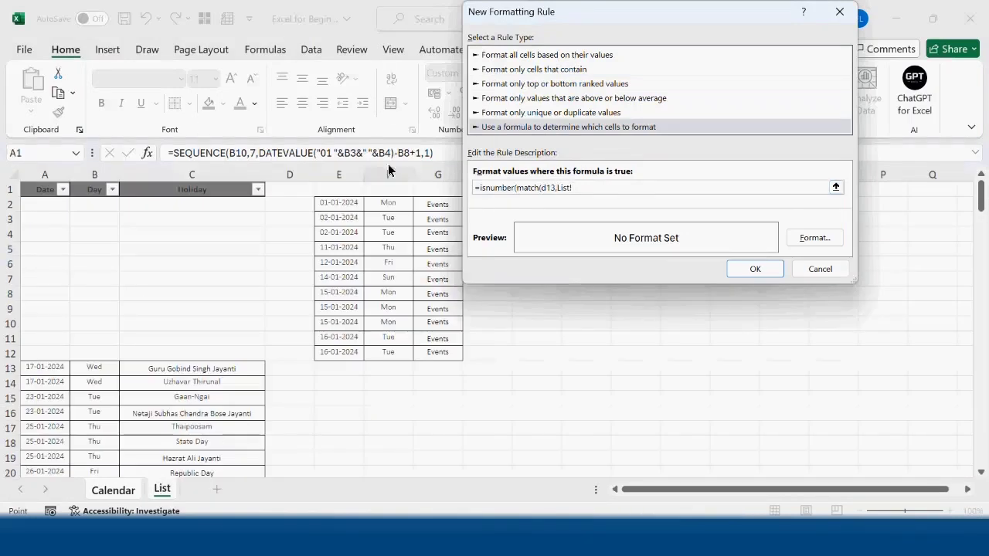
pyautogui.click(349, 177)
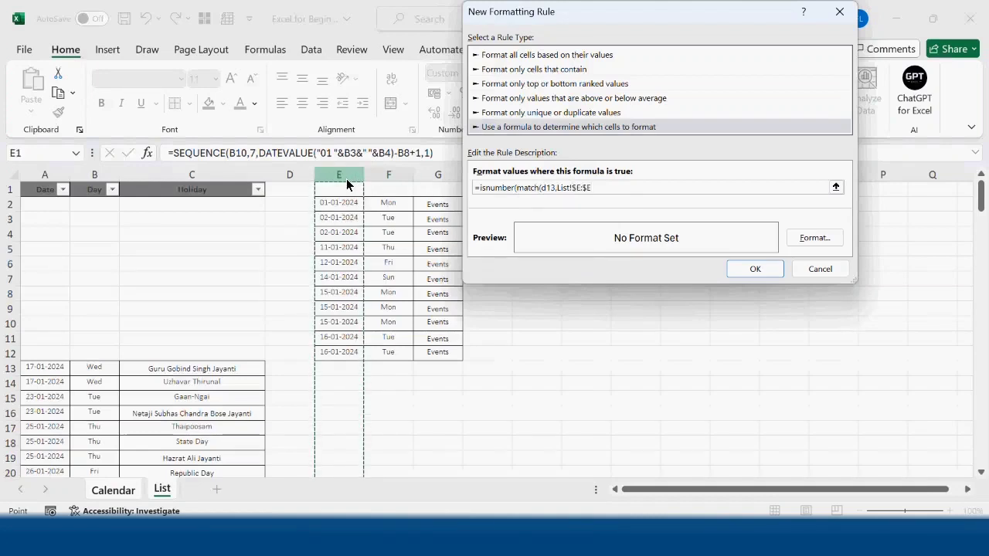
pyautogui.write(',0')
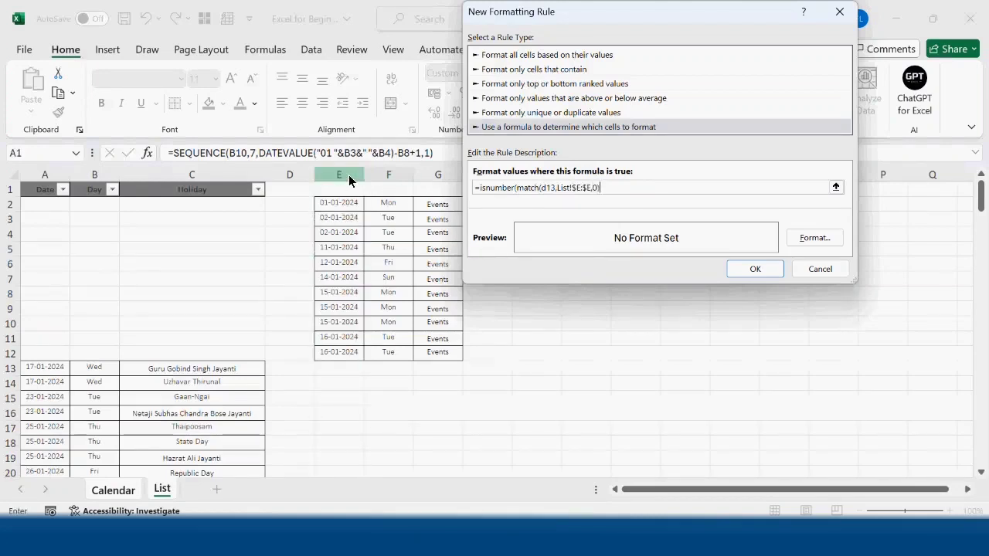
pyautogui.write(')')
# - Give the event rule a light orange background fill and apply it to the lower calendar
pyautogui.click(821, 245)
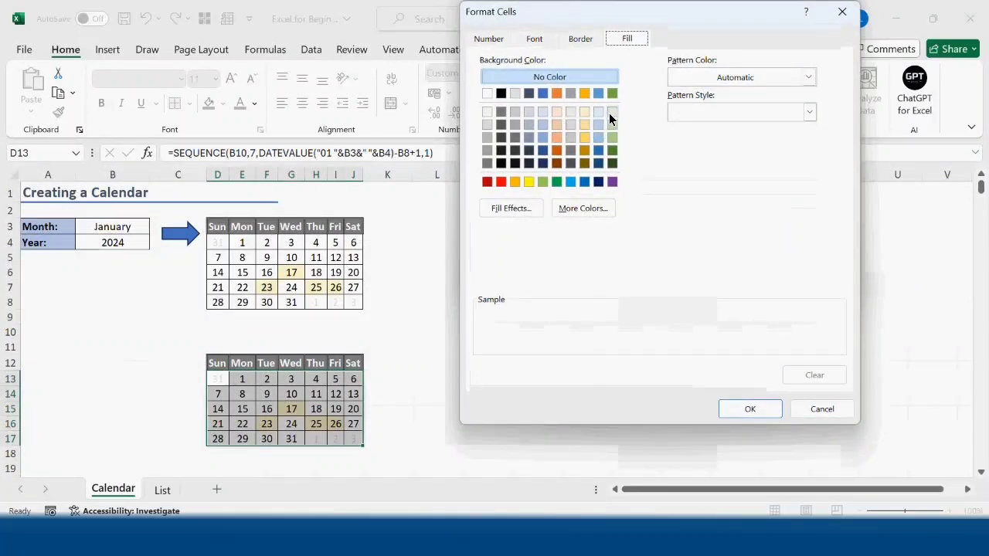
pyautogui.click(557, 124)
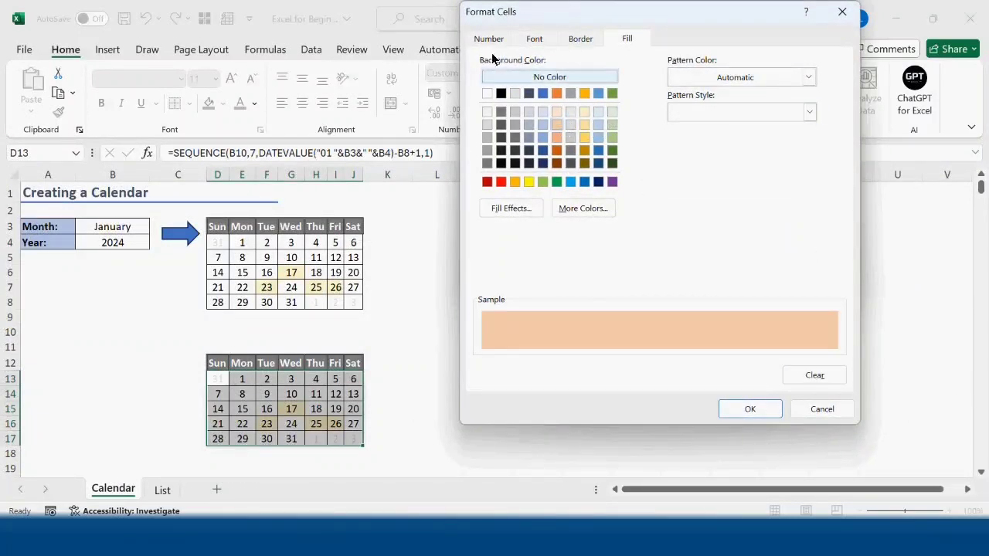
pyautogui.click(759, 412)
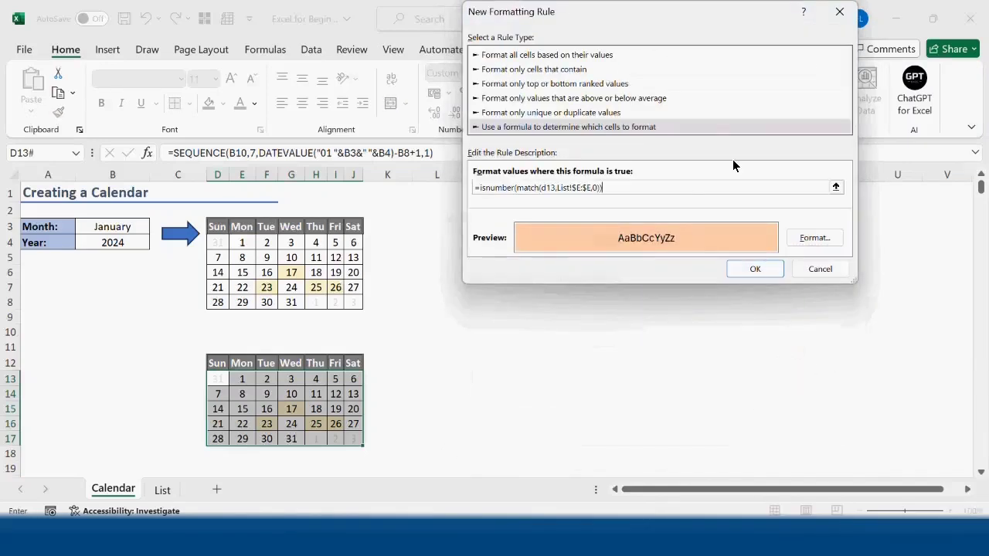
pyautogui.click(757, 269)
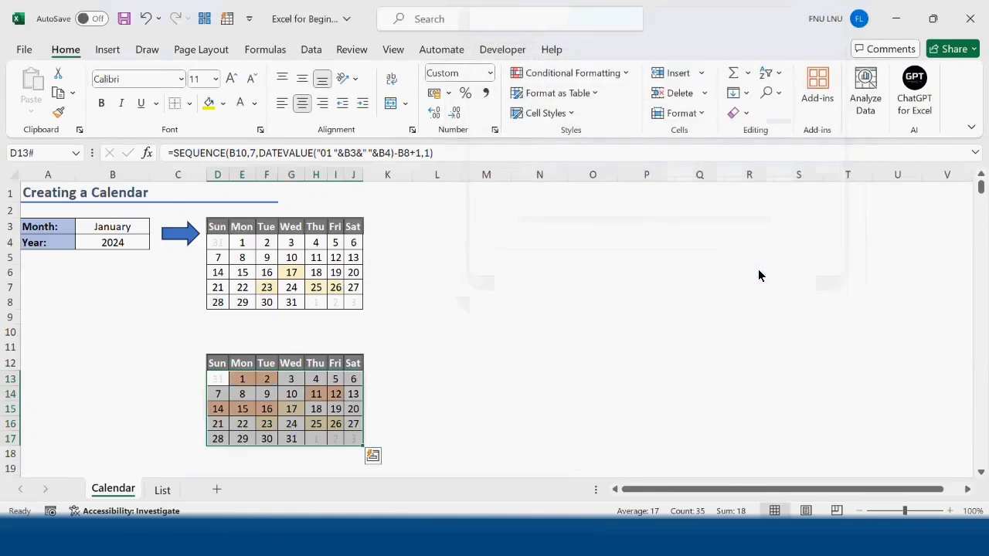
# - Compare the event and holiday dates on the List sheet with the highlighted days in the lower calendar
pyautogui.click(163, 490)
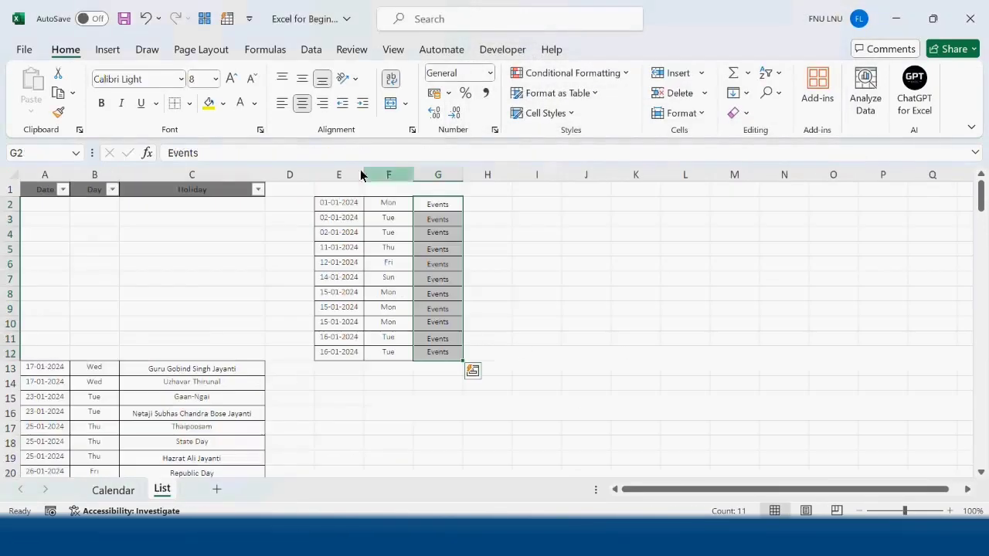
pyautogui.click(106, 496)
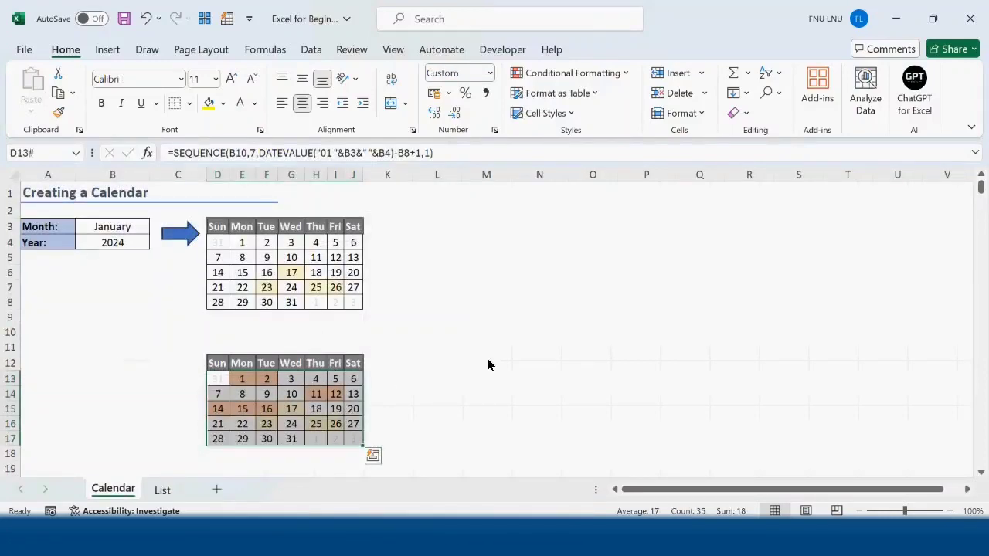
pyautogui.click(488, 365)
pyautogui.click(158, 492)
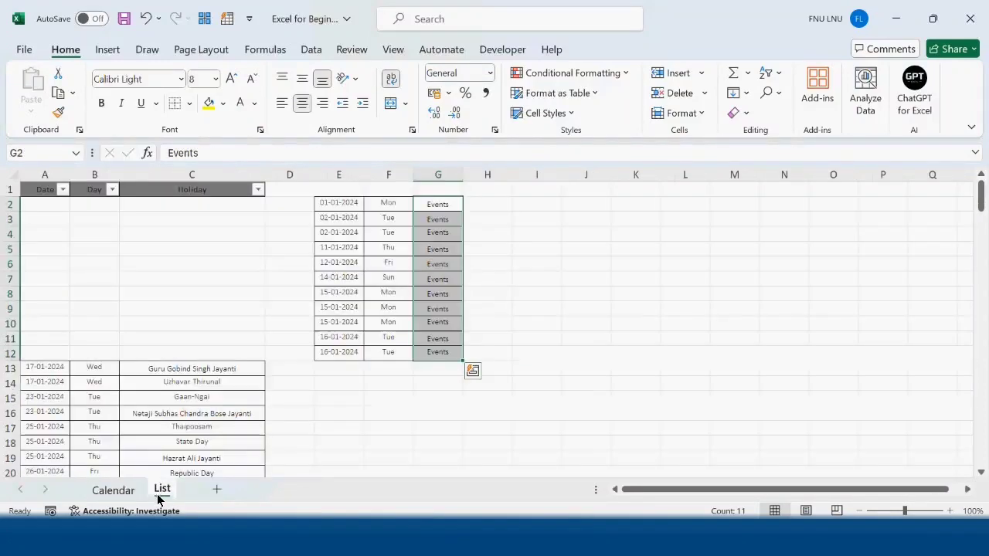
pyautogui.click(109, 491)
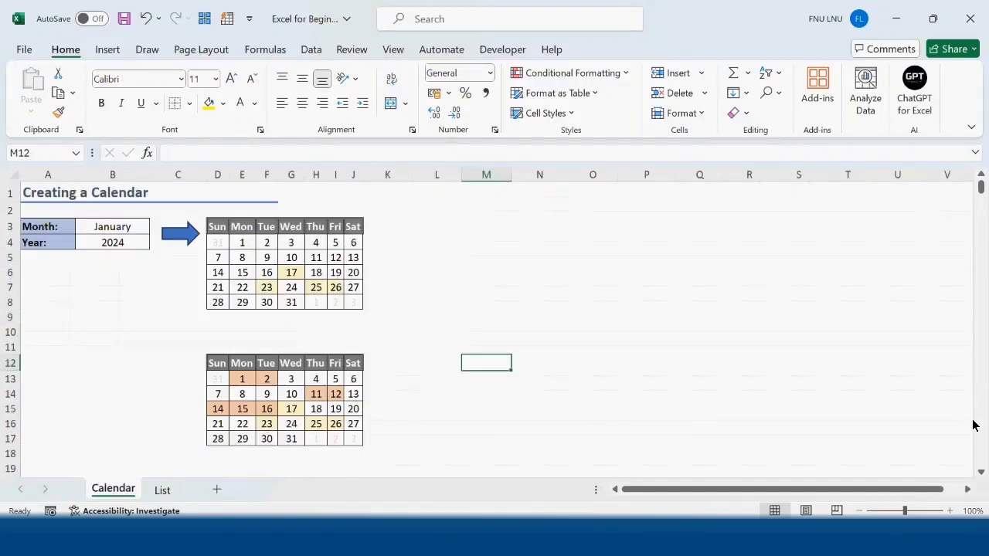